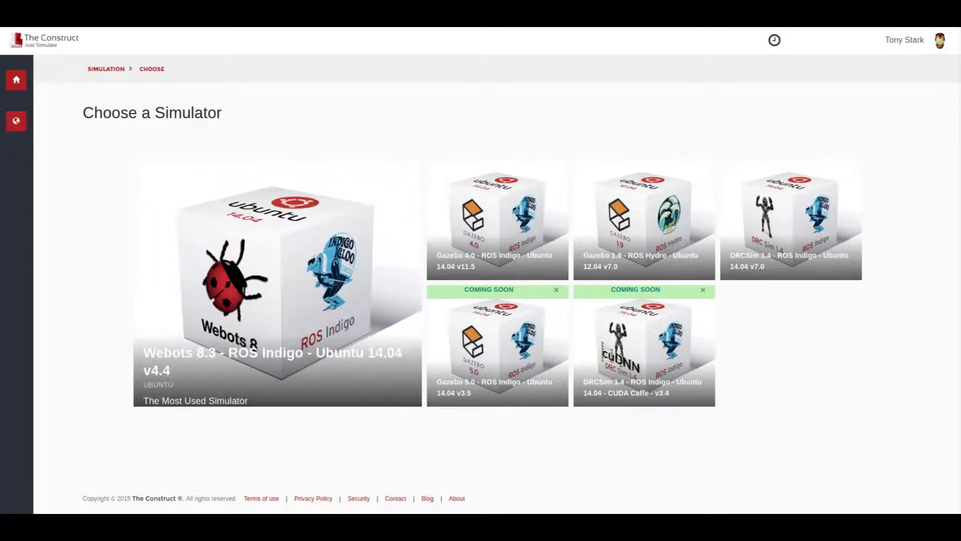
Step: Switch to the file window showing husky_launch.zip in the temp folder
key(alt+Tab)
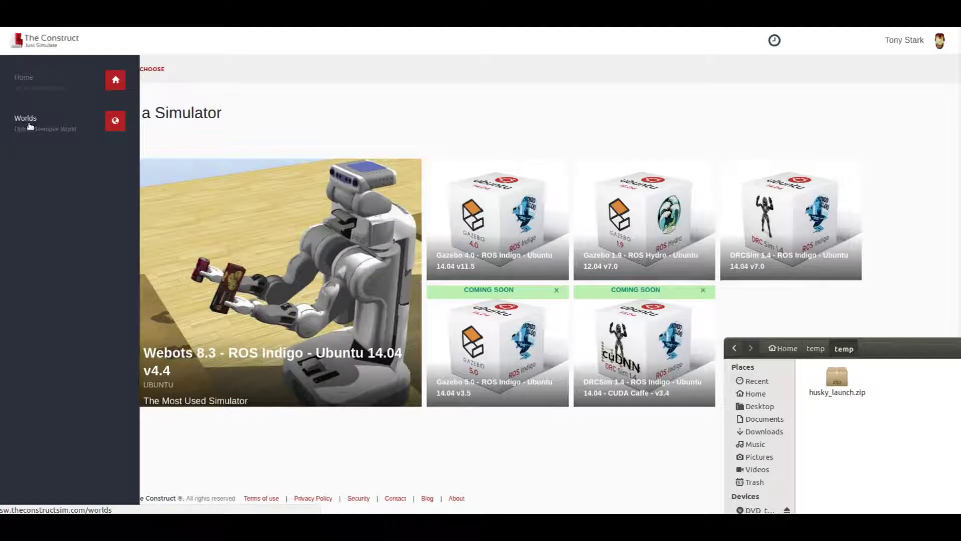
Step: Upload husky_launch.zip on the Worlds page so it appears beside tiago_gazebo.zip
click(31, 128)
key(alt+Tab)
key(alt+Tab)
key(alt+Tab)
key(alt+Tab)
key(alt+Tab)
key(alt+Tab)
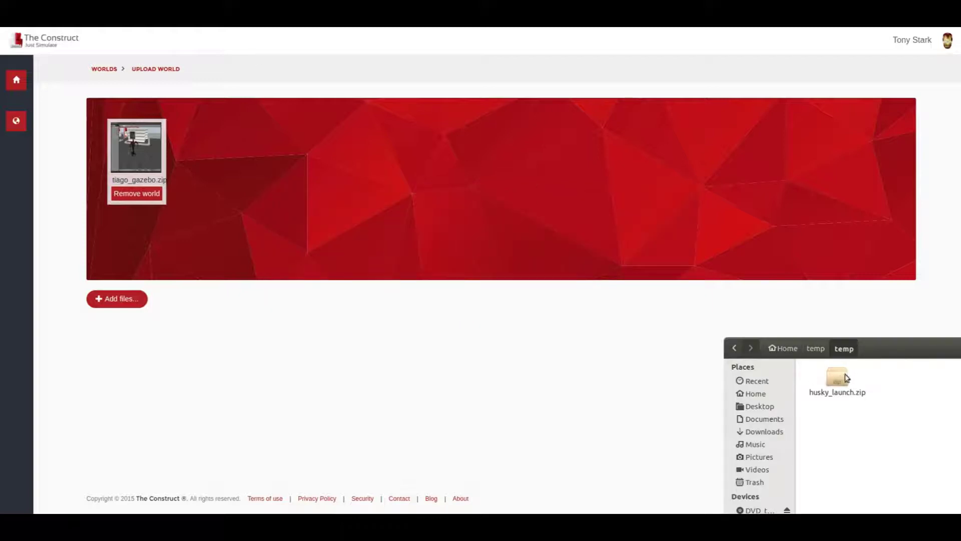
drag(837, 378, 457, 217)
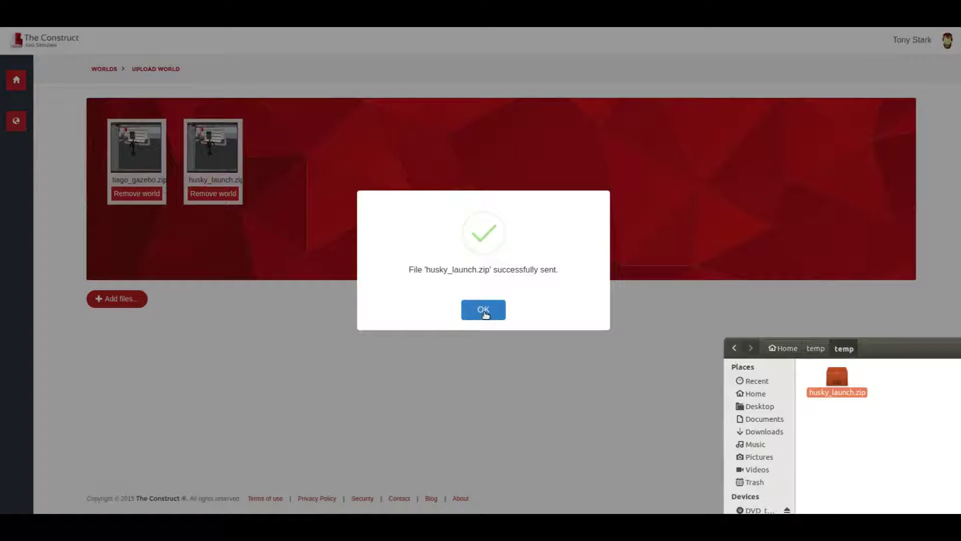
click(484, 313)
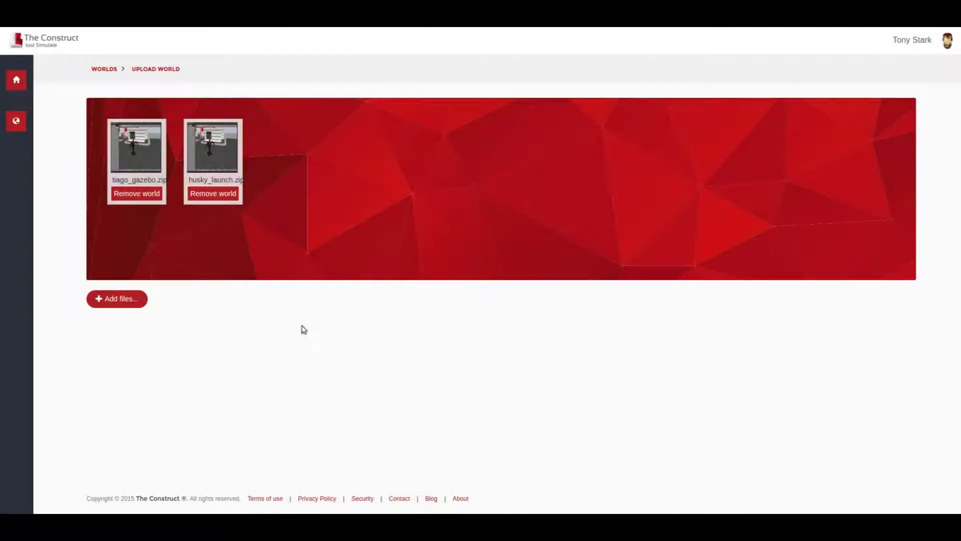
Step: Start the Gazebo 4.0 – ROS Indigo simulator from the Home page with worlds/empty.world
click(18, 82)
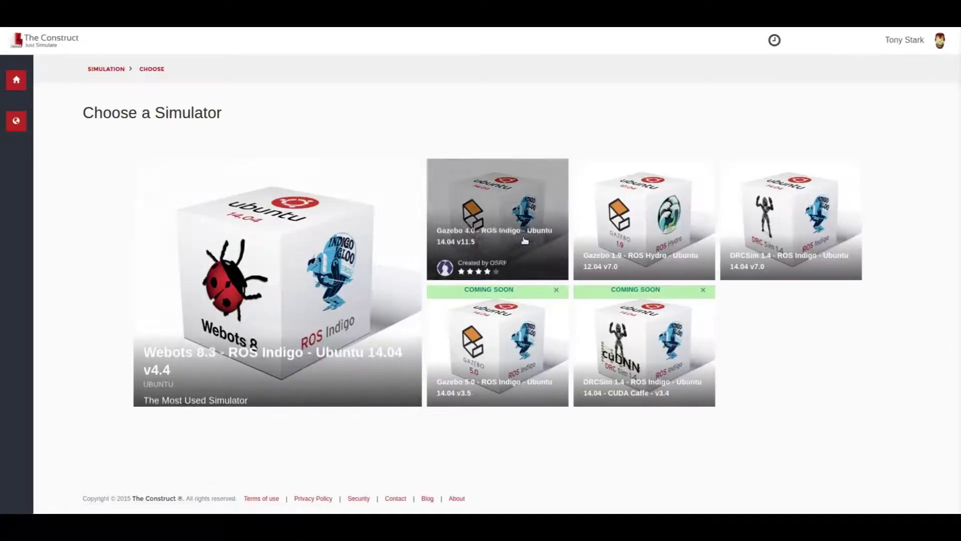
click(503, 238)
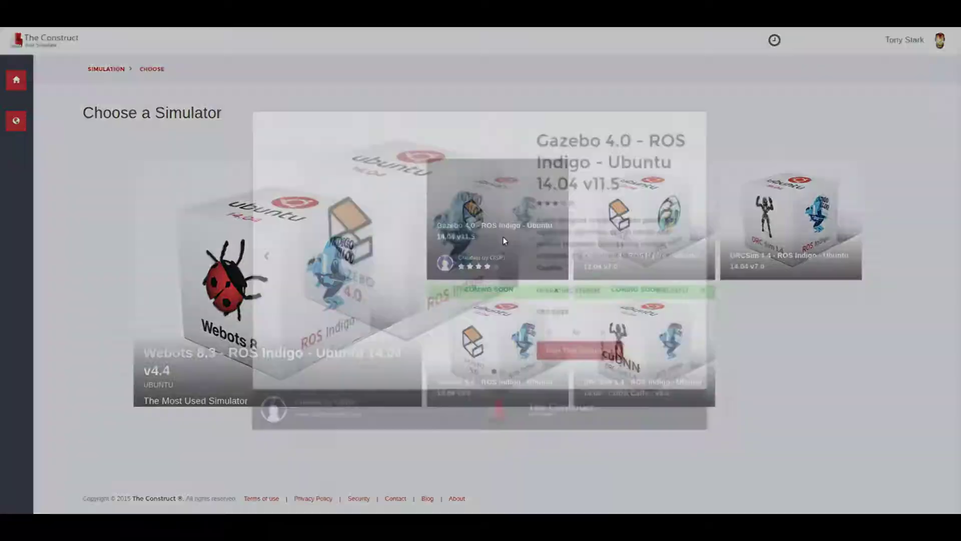
click(570, 349)
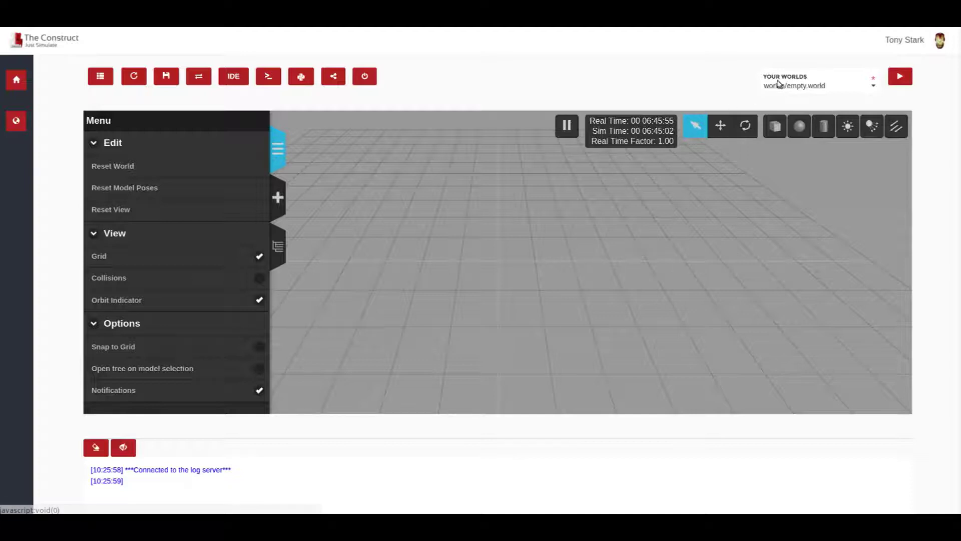
Step: Pick husky_launch.zip under My Worlds and run it to reach the launch-file dialog
click(796, 86)
scroll(813, 168, down, 2)
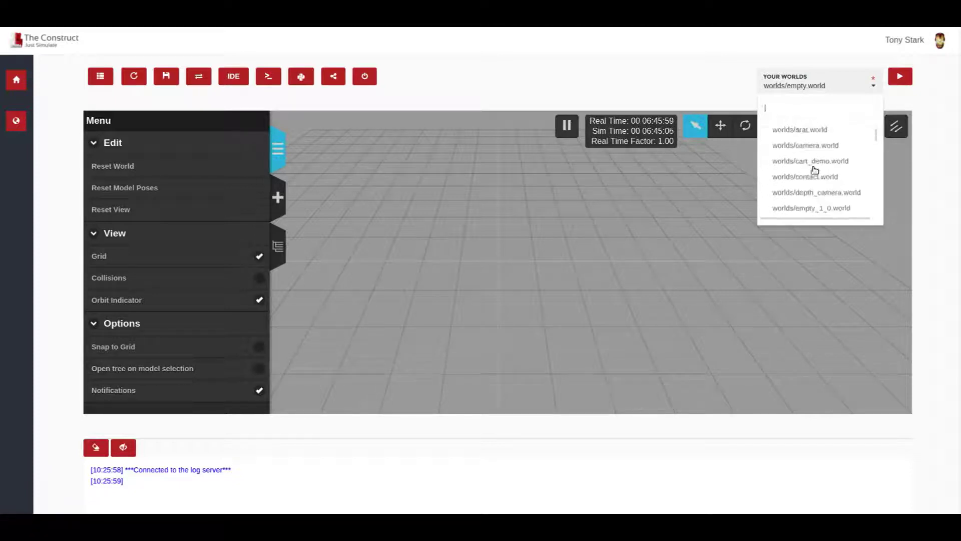
scroll(814, 169, down, 1)
scroll(815, 170, up, 3)
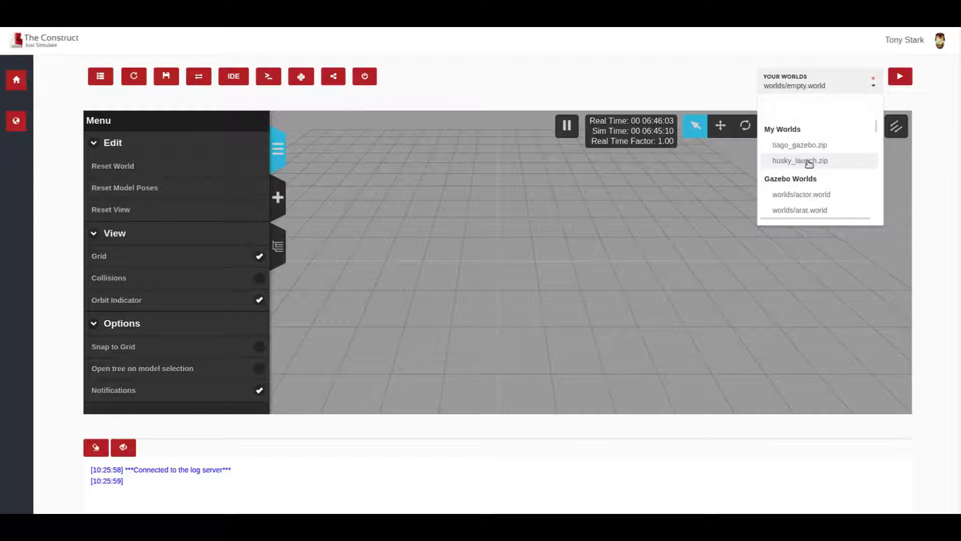
click(808, 161)
click(901, 78)
Step: Run main.launch so the Husky loads in the cone-and-barrier construction world
click(563, 76)
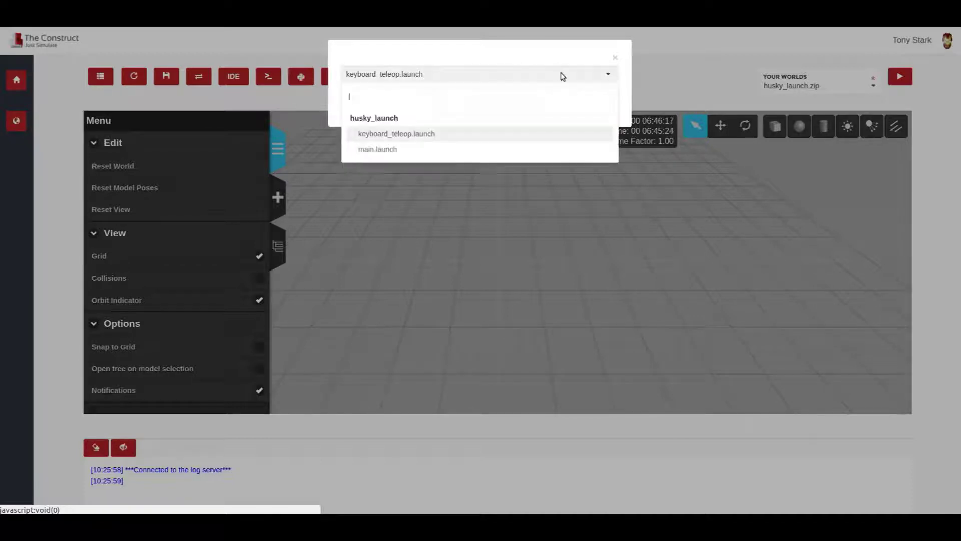
click(393, 151)
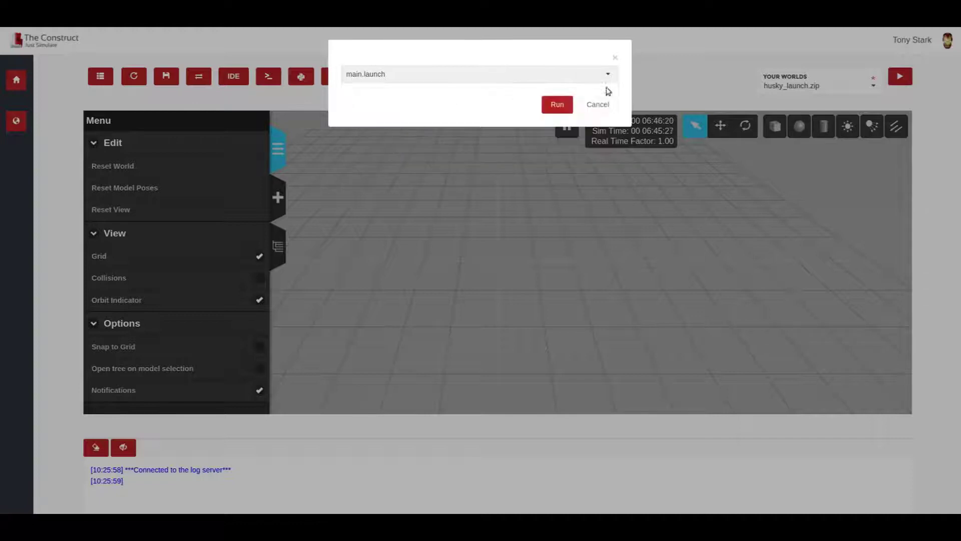
click(554, 105)
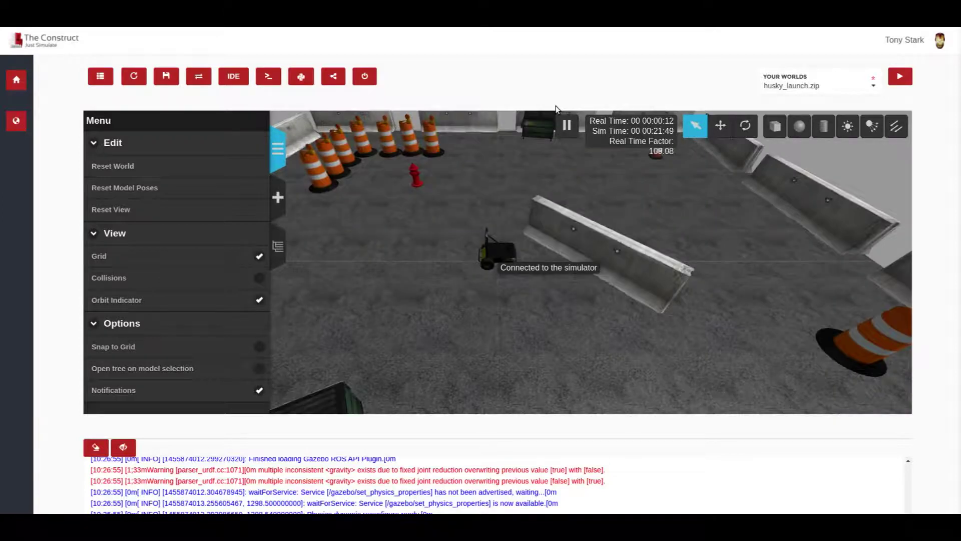
Step: Collapse the side menu, zoom in, and orbit the camera centred on the Husky
click(279, 159)
scroll(468, 303, down, 5)
scroll(469, 298, up, 8)
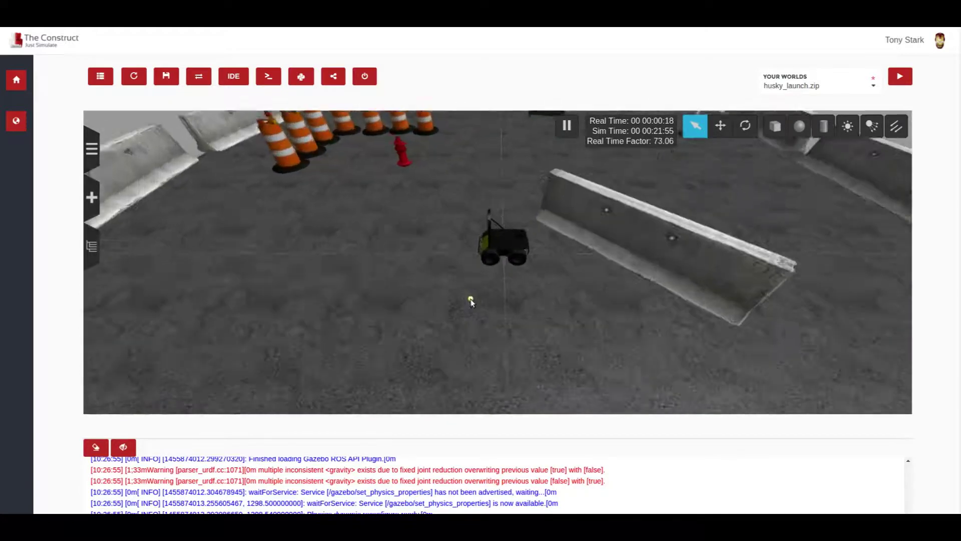
scroll(470, 300, up, 2)
double_click(518, 233)
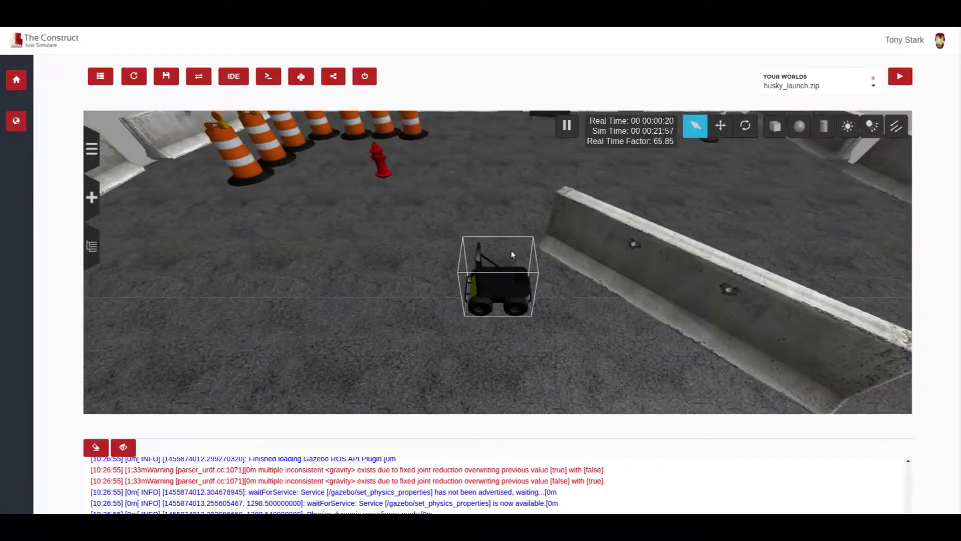
middle_drag(506, 274, 440, 258)
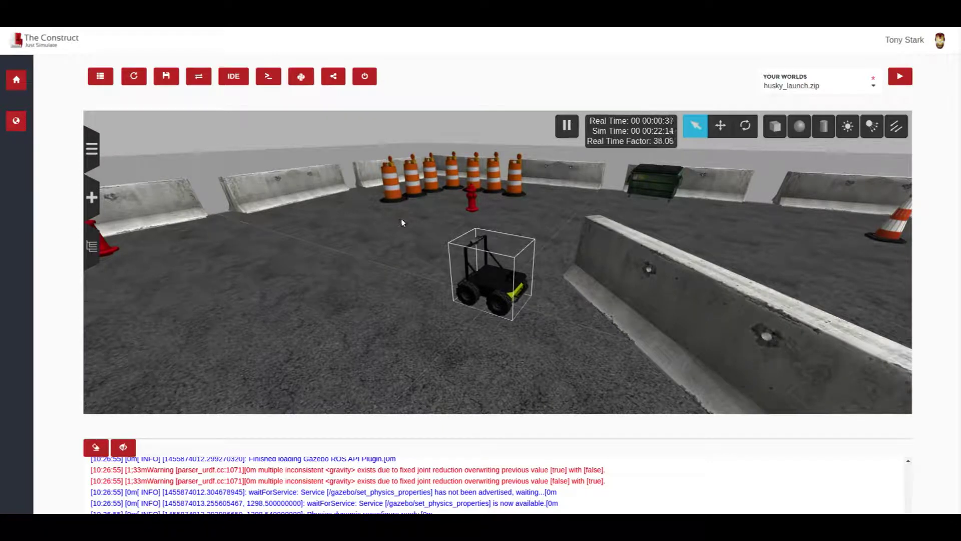
Step: Open a Web Shell and position it to the right of the simulation
click(269, 76)
drag(285, 205, 344, 303)
drag(96, 88, 575, 214)
drag(816, 213, 836, 177)
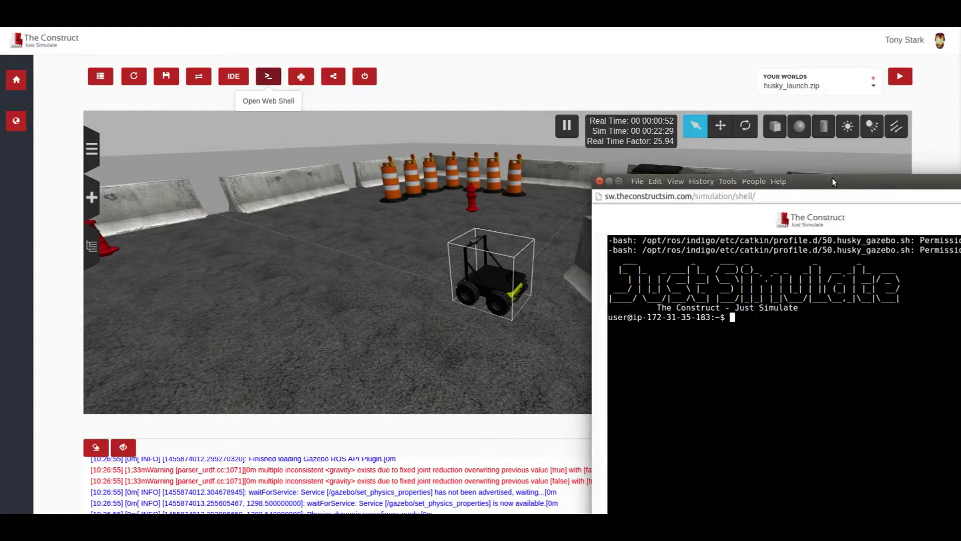
right_click(673, 181)
click(723, 356)
Step: Run roslaunch husky_launch keyboard_teleop.launch in the web shell
text(roslaunch)
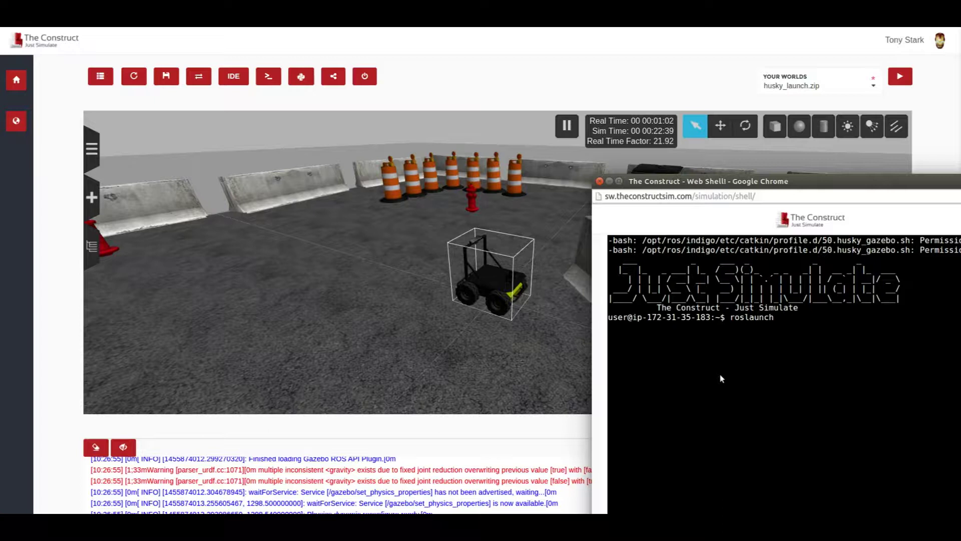
text(us)
key(Tab)
key(Tab)
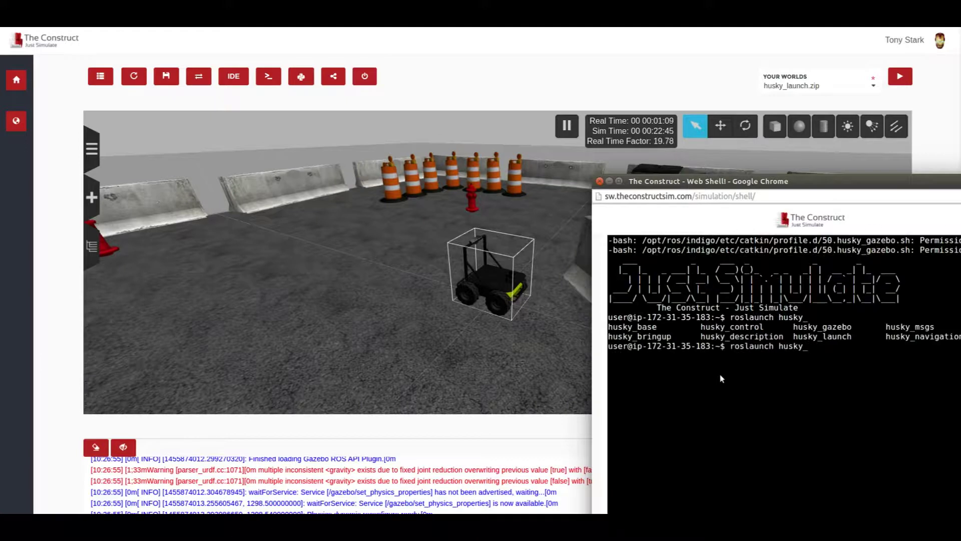
text(launch ke)
key(Tab)
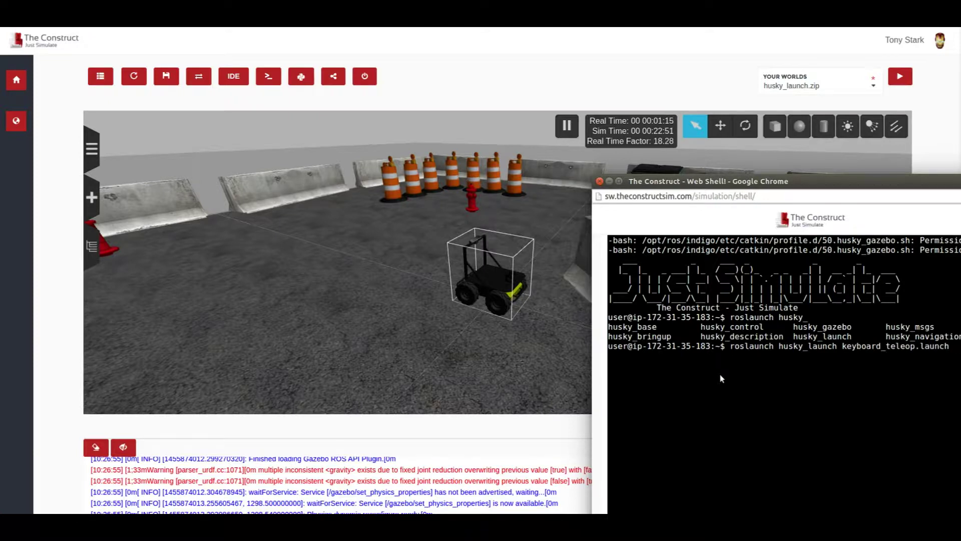
key(Return)
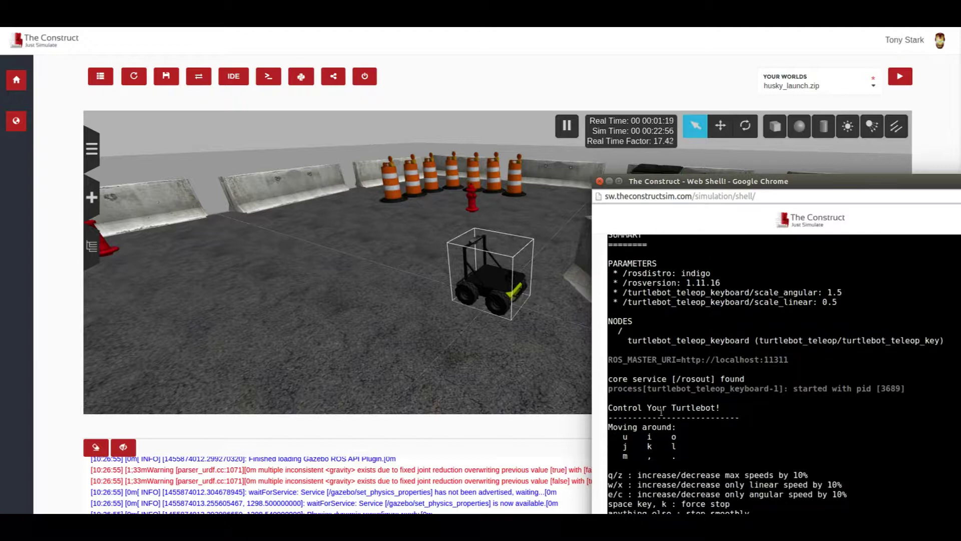
Step: Drive the Husky forward with i, turn it in place, then raise speeds with q twice
drag(610, 427, 684, 455)
click(688, 451)
key(i)
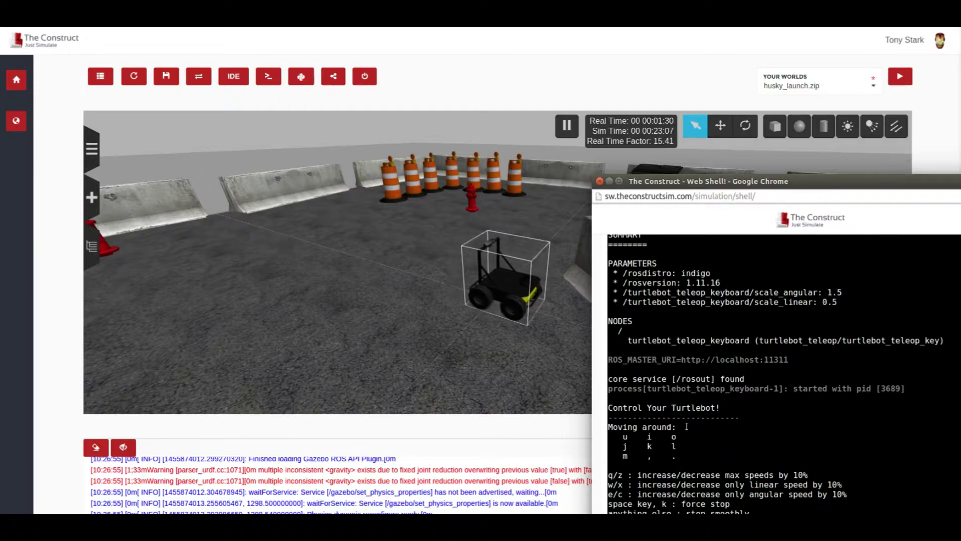
key(l)
key(l)
key(l)
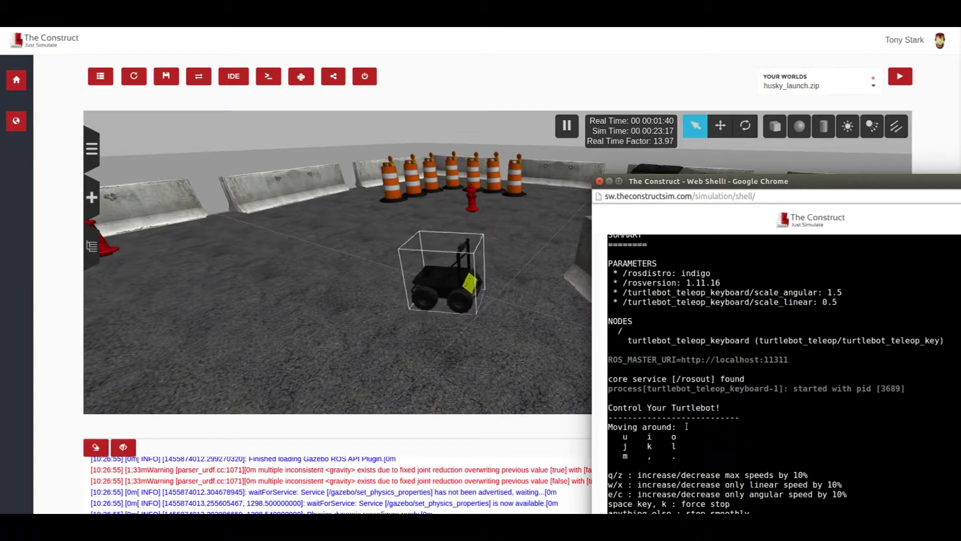
key(l)
key(q)
key(q)
key(q)
key(q)
key(q)
key(q)
key(q)
key(q)
key(q)
key(q)
key(q)
key(q)
key(q)
key(q)
key(q)
key(q)
key(q)
key(q)
key(q)
key(q)
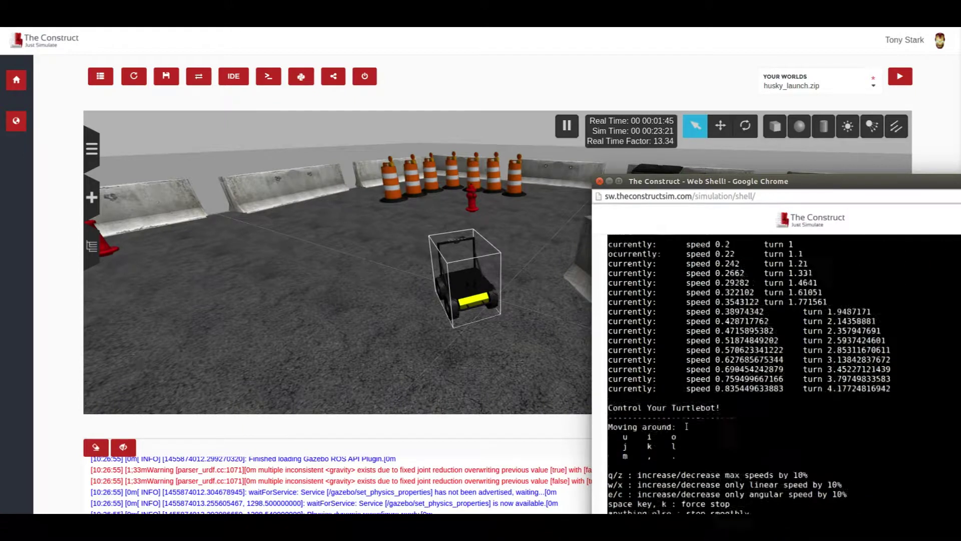
key(q)
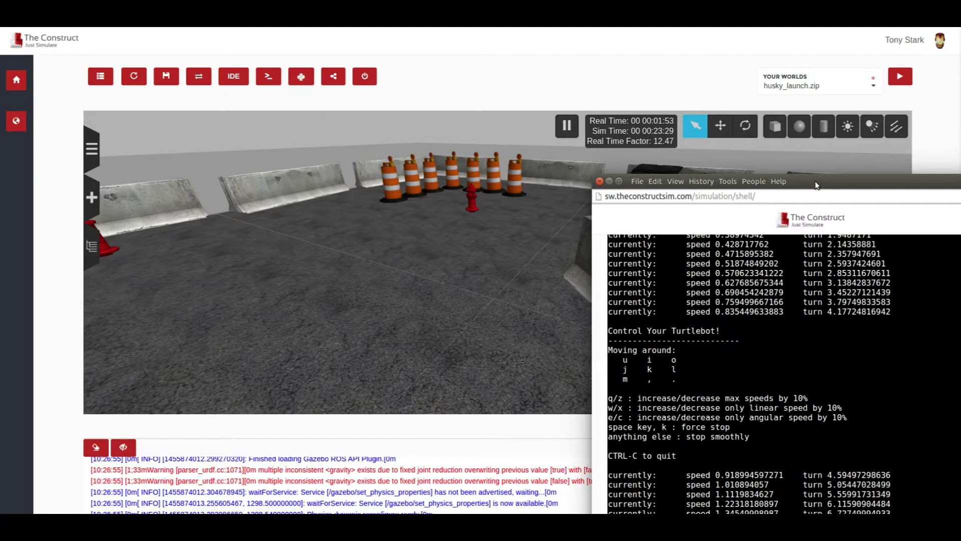
Step: Move the Web Shell higher to reveal teleop output showing speed about 1.97, turn 9.85
drag(815, 181, 817, 139)
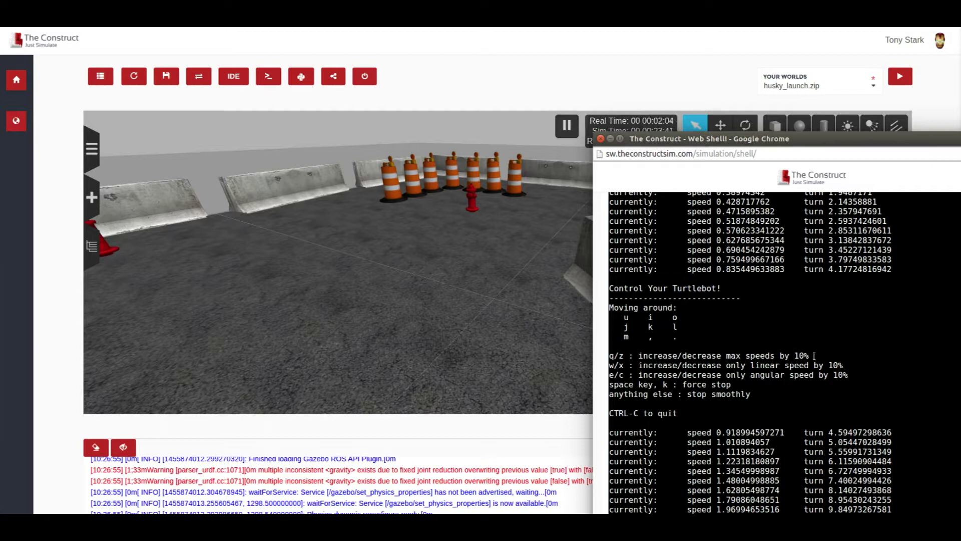